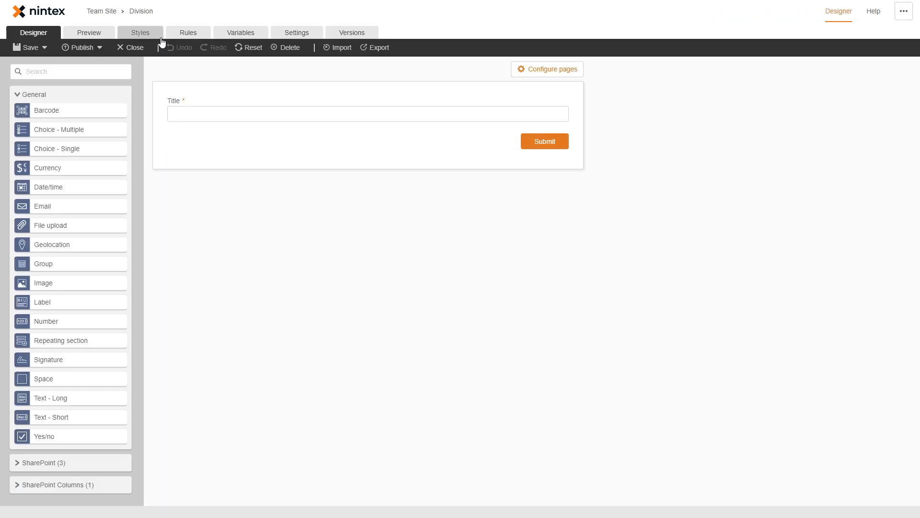
- View the style options of the Division form and switch to the Nintex Workflow Cloud form's styles
click(146, 36)
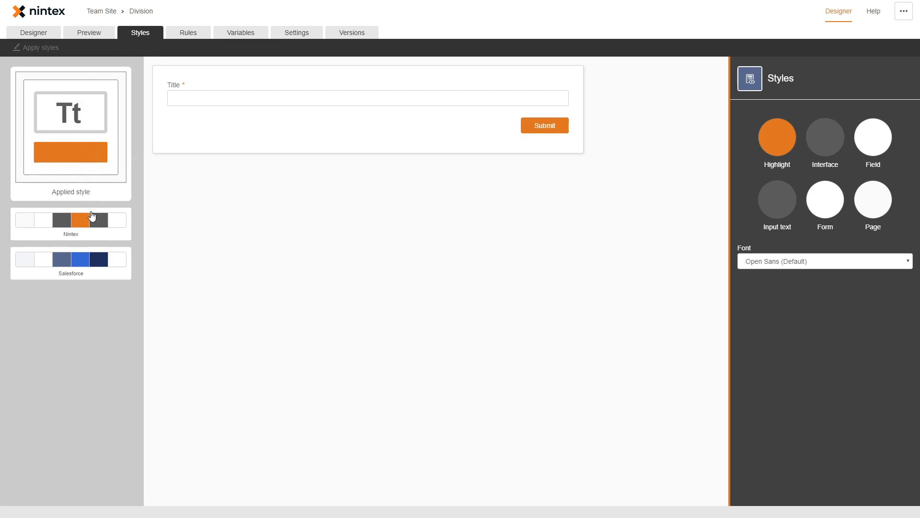
key(alt+Tab)
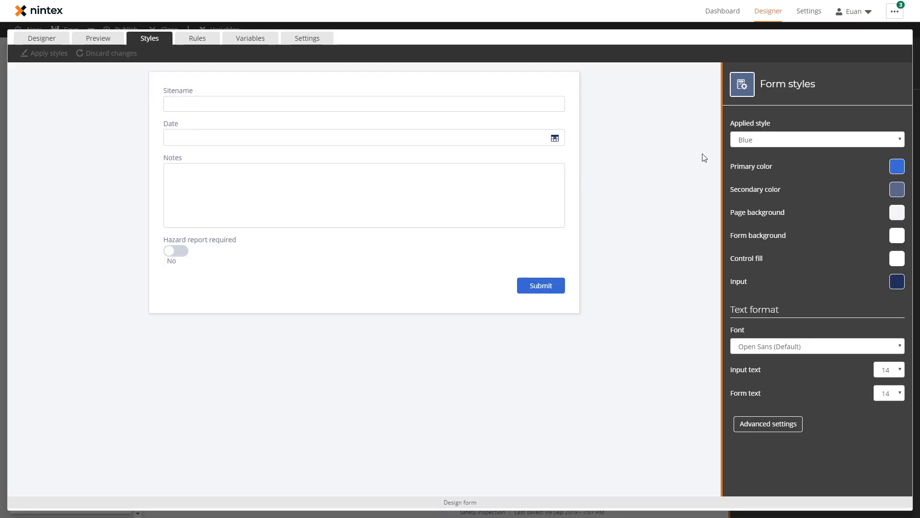
- Try another preset as the form's applied style and return it to Blue
click(788, 140)
click(786, 153)
click(781, 140)
click(770, 161)
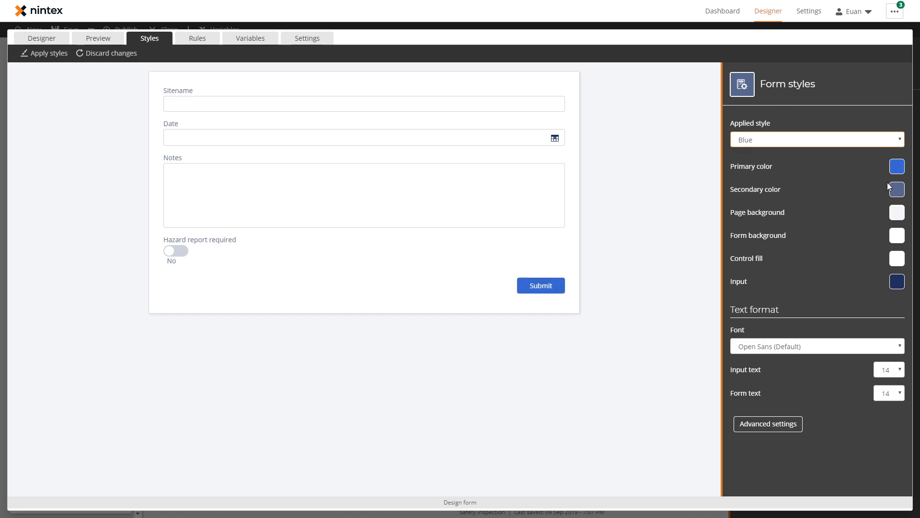
- Set the form's control fill to bright green (#92ff4f) and apply the styles
click(895, 264)
mouse_move(841, 273)
mouse_down()
mouse_move(828, 267)
mouse_move(837, 275)
mouse_up()
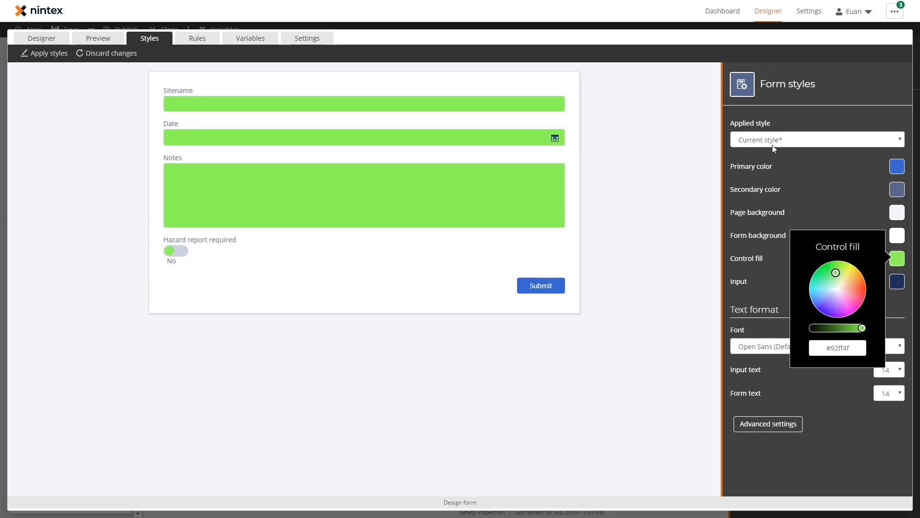
click(55, 52)
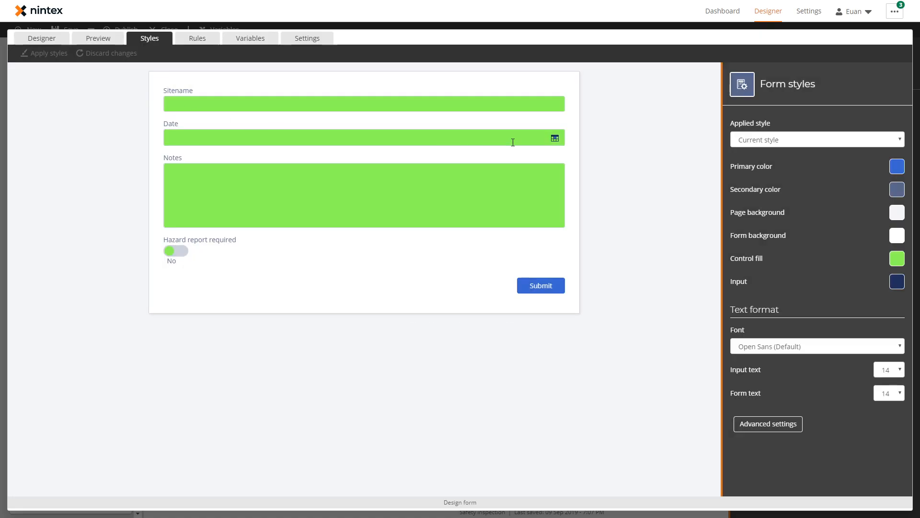
- Preview the preset styles on the form one after another and return to the current style
click(755, 139)
click(759, 154)
click(769, 143)
click(767, 163)
click(770, 139)
click(775, 173)
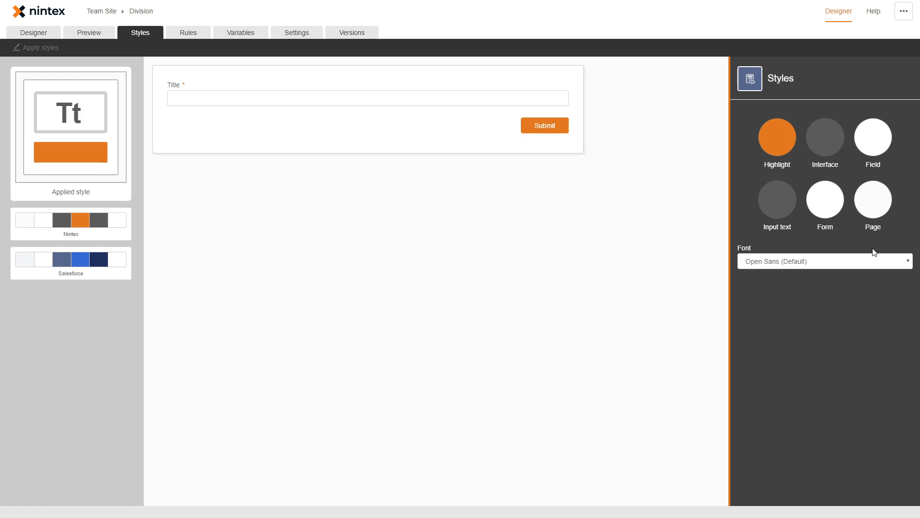
- Set the input color to violet (#817eff) in the Workflow Cloud form, using the sample text "asdfasdf" in Notes to preview it
key(alt+Tab)
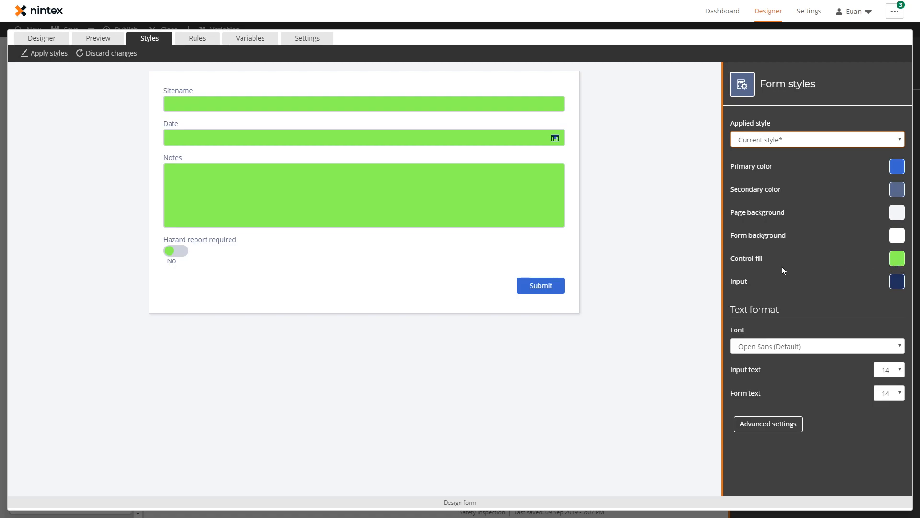
click(895, 286)
click(846, 297)
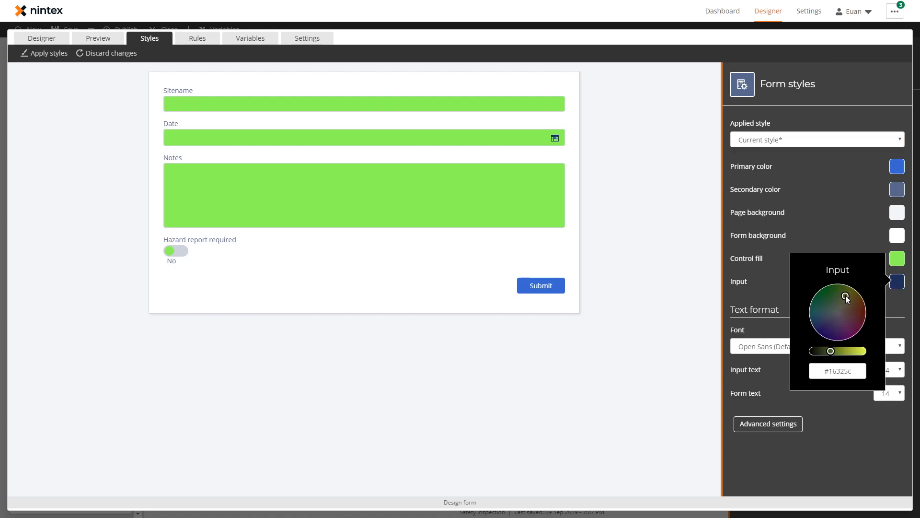
click(367, 139)
click(319, 185)
text(asdfasdf)
click(896, 283)
click(831, 351)
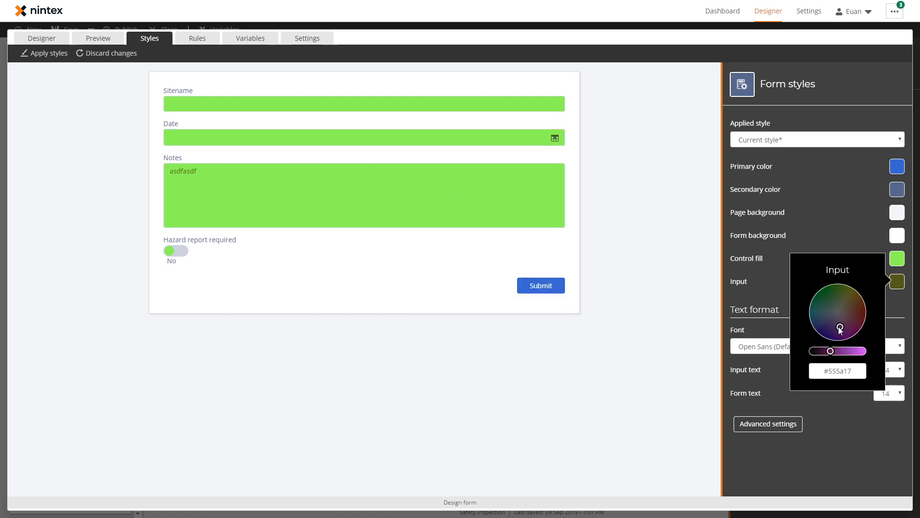
drag(831, 351, 871, 351)
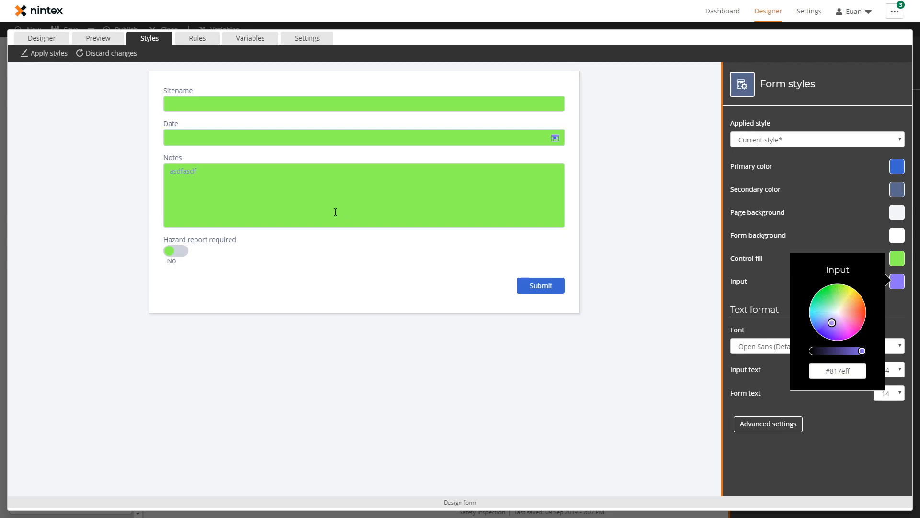
- Switch to the Nintex Forms for Office 365 form and set its font to Impact
key(alt+Tab)
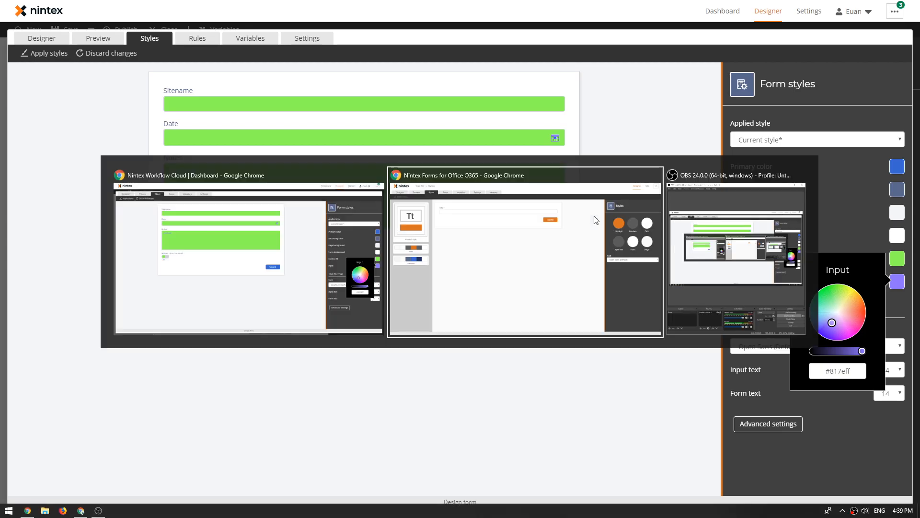
click(834, 261)
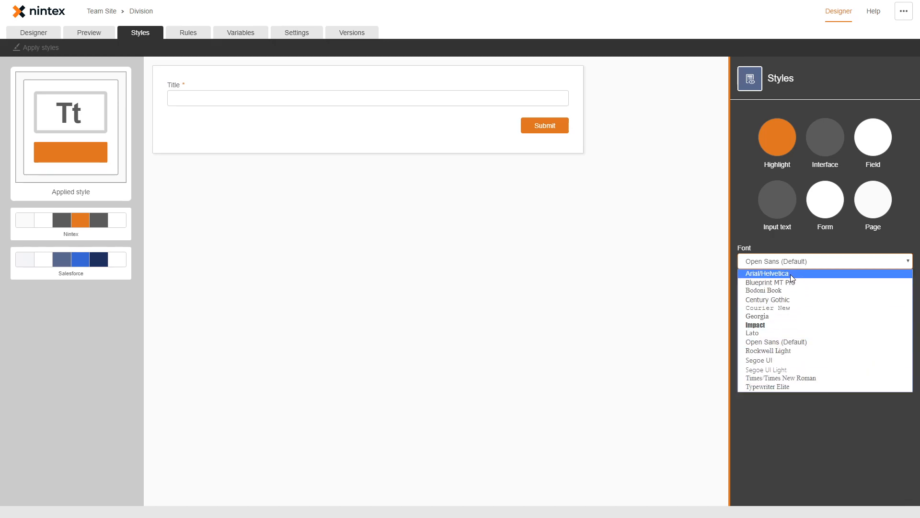
click(776, 324)
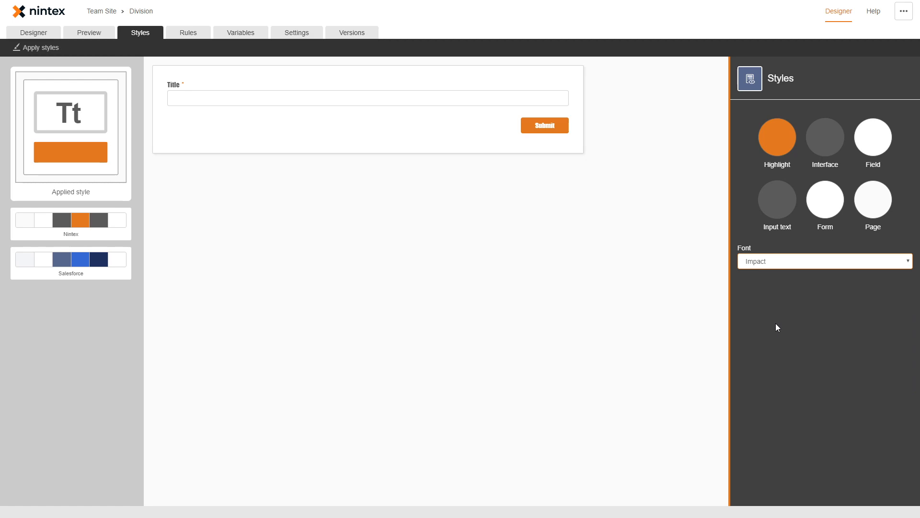
- Switch back to the Workflow Cloud form and examine which fonts its text format offers
key(alt+Tab)
click(763, 280)
click(803, 348)
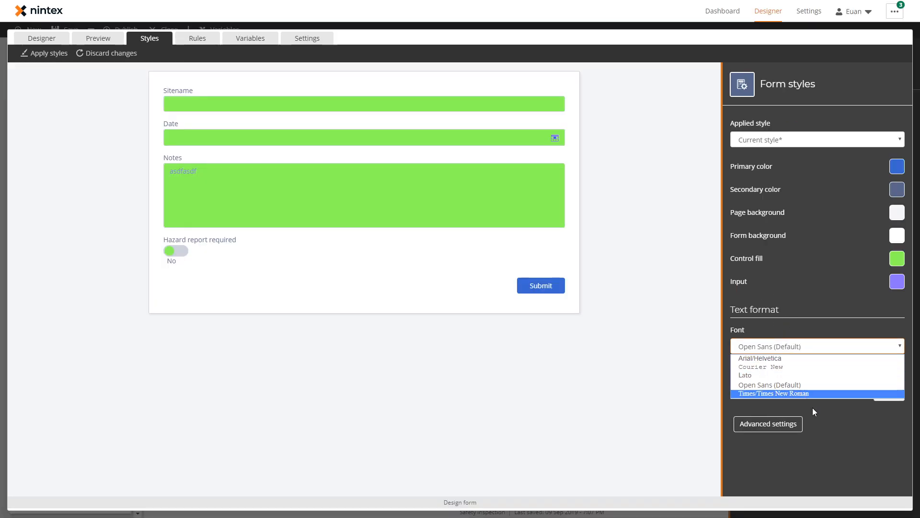
click(809, 404)
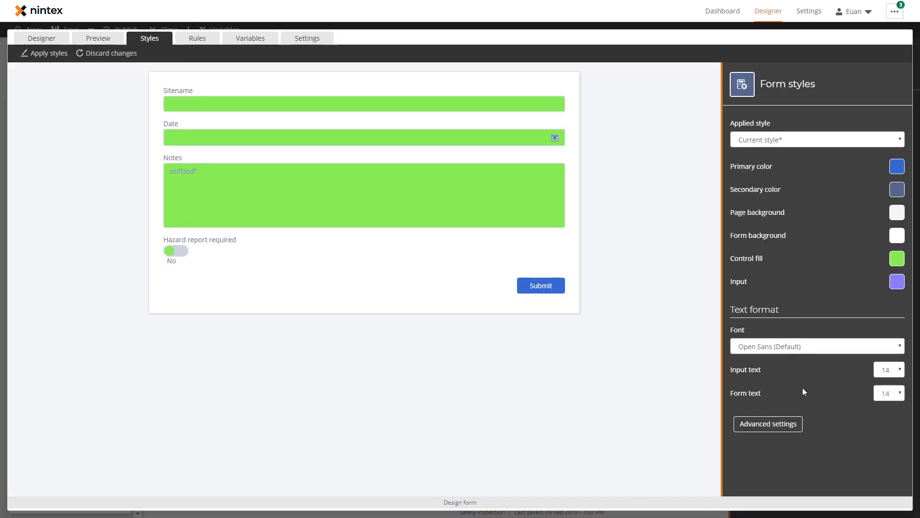
- Set the input text size to 12 and the form text size to 18
click(898, 373)
click(886, 382)
drag(306, 170, 150, 171)
click(899, 394)
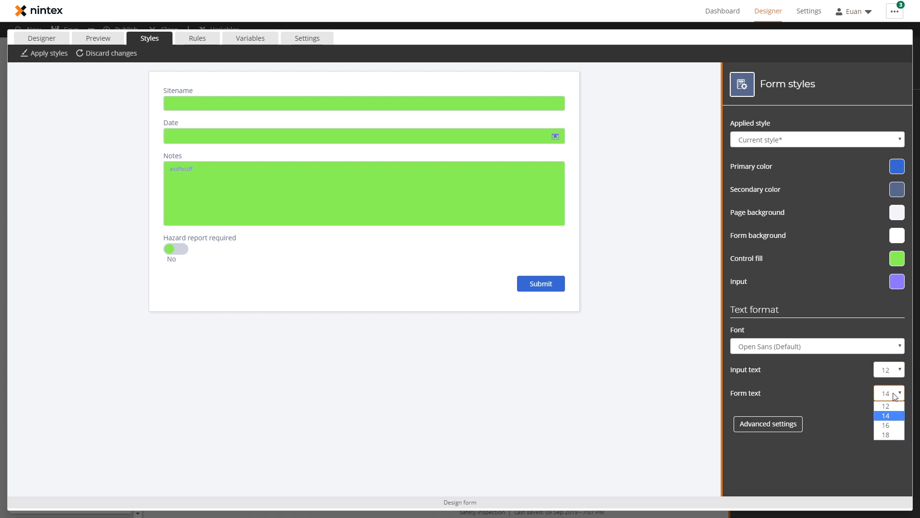
click(892, 434)
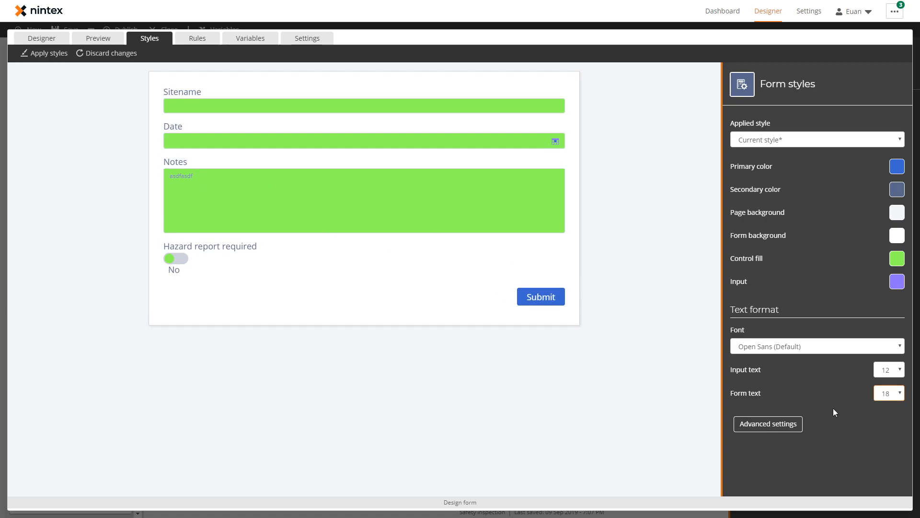
- Set the form's primary color to a muted yellow (#d1bc52)
click(897, 166)
click(829, 175)
drag(823, 178, 852, 198)
- Switch to the Office 365 form, set its highlight color to brown (RGB 179, 119, 74) and cycle through the color value formats
key(alt+Tab)
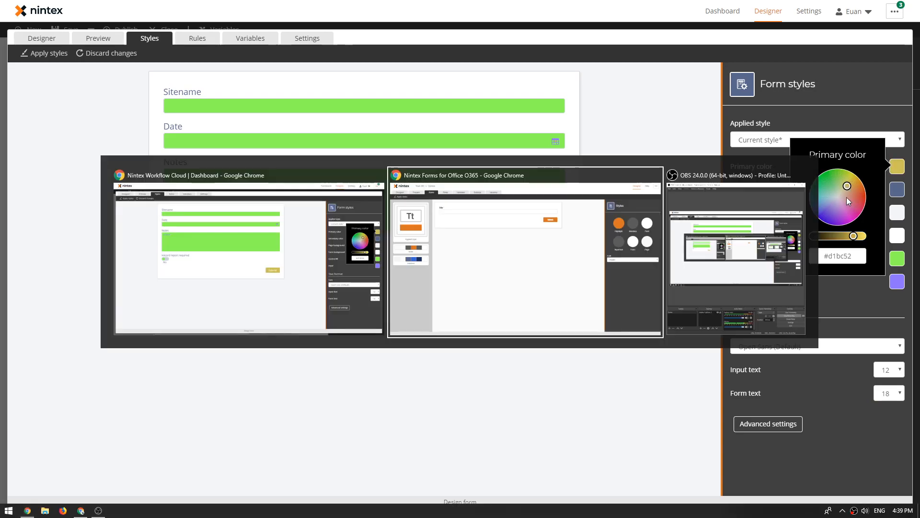
click(779, 148)
drag(697, 152, 701, 137)
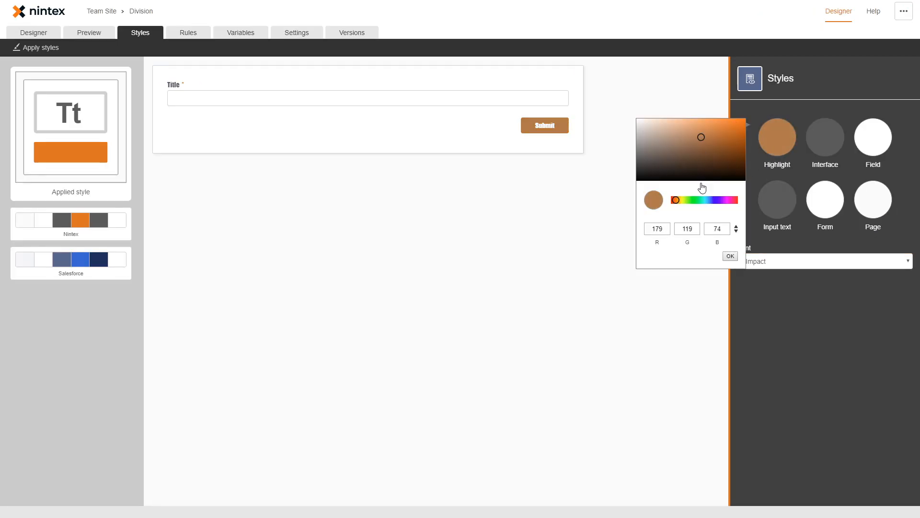
click(737, 230)
click(736, 230)
click(653, 228)
- Switch back to the Workflow Cloud form, set the primary color to a pale olive and check the input color's hex code
key(alt+Tab)
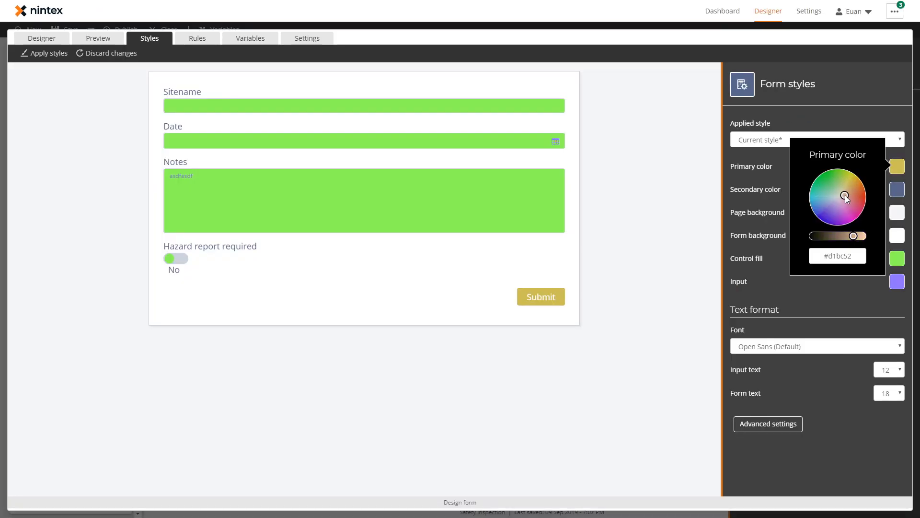
drag(795, 280, 913, 279)
click(899, 288)
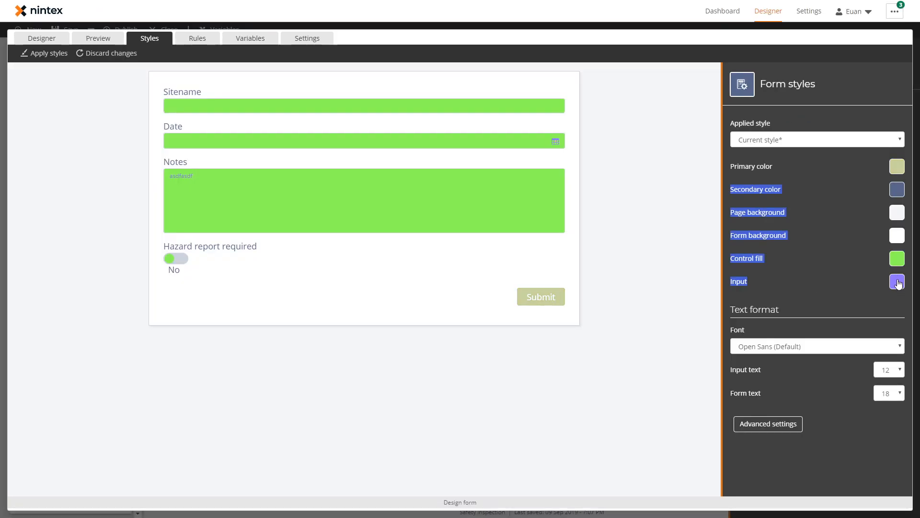
click(897, 283)
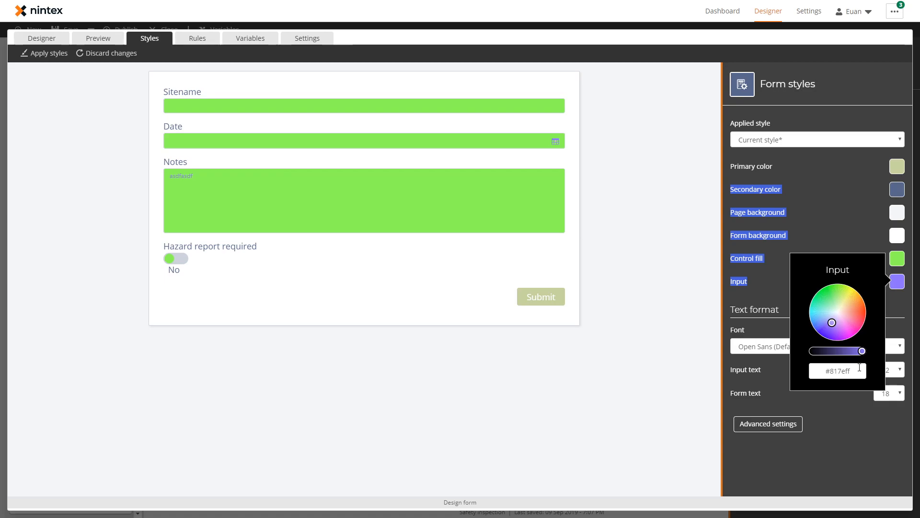
click(834, 234)
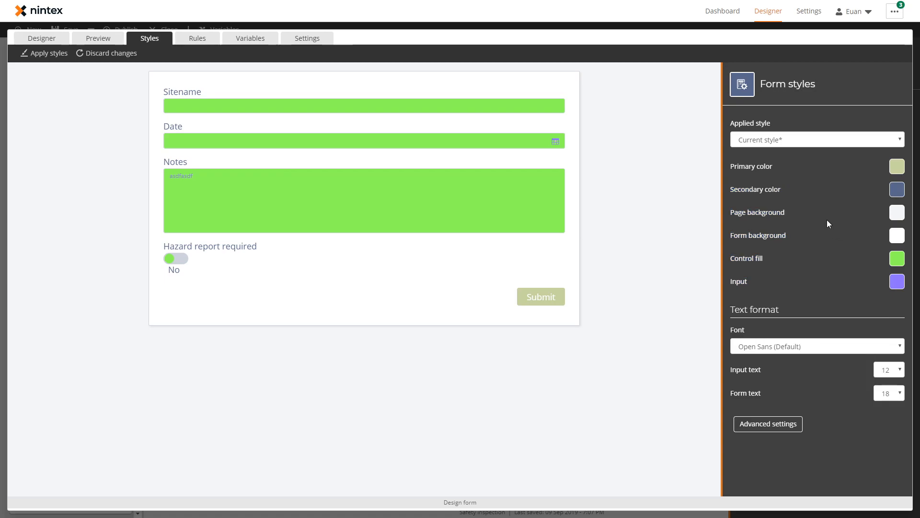
- In the advanced style settings, set the control border styling to Square with a near-black green border color (#0e1f00)
click(798, 425)
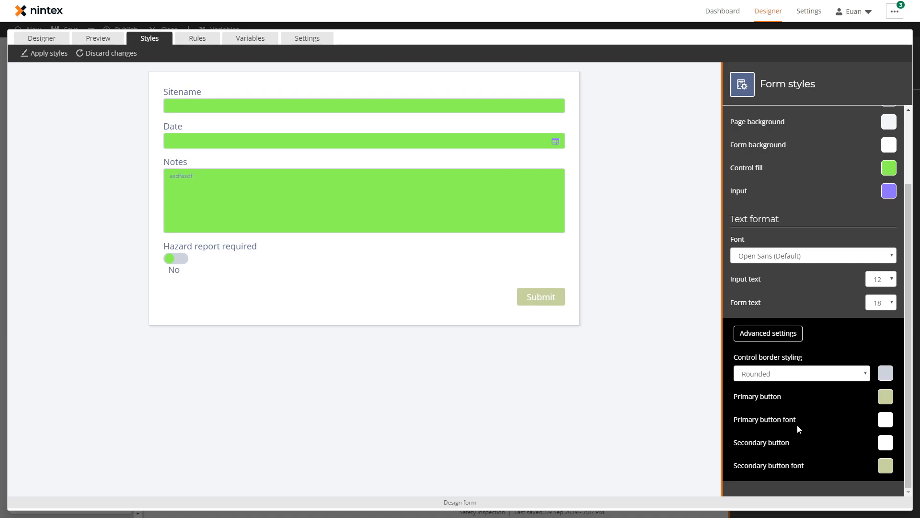
click(804, 378)
click(800, 396)
click(886, 373)
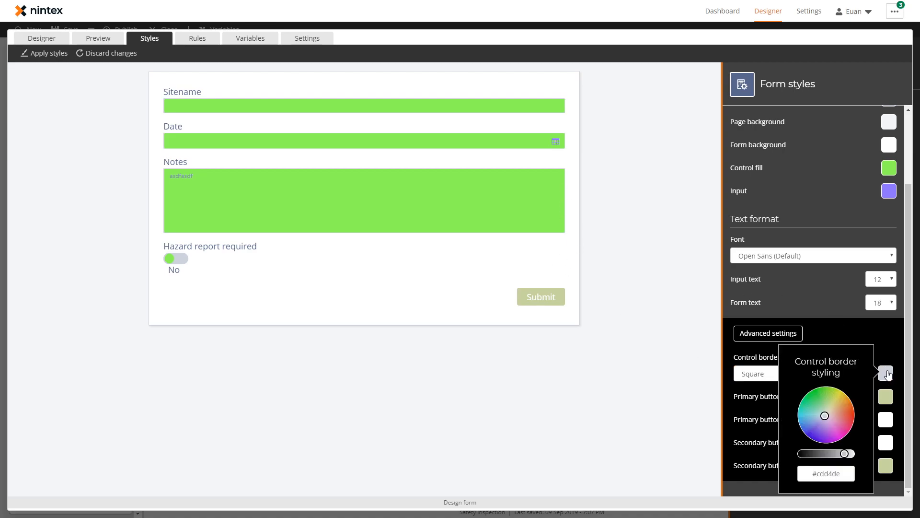
click(826, 391)
drag(820, 457, 807, 454)
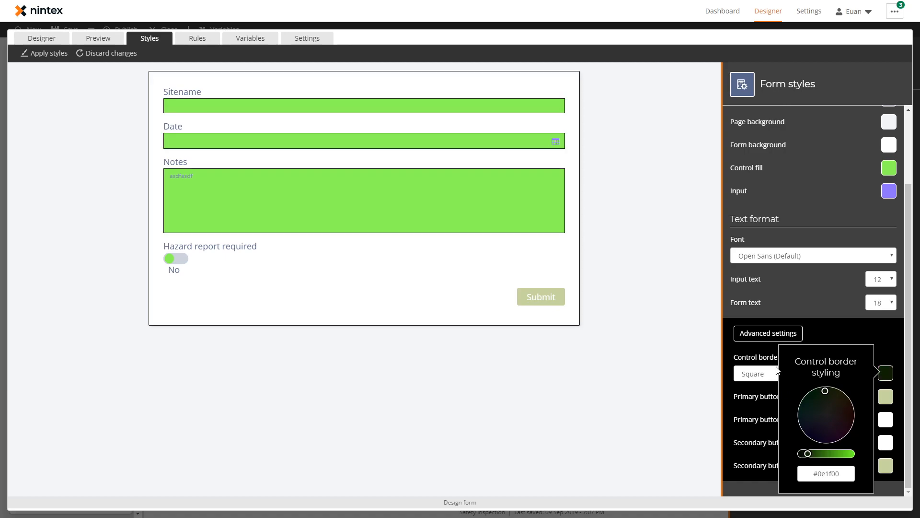
click(778, 370)
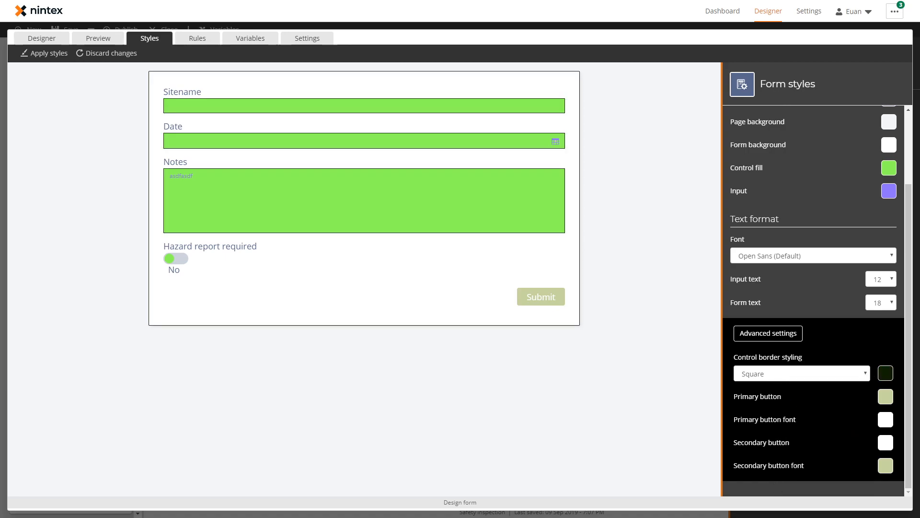
- Go to the form's rules, discarding the pending style changes
scroll(796, 326, up, 2)
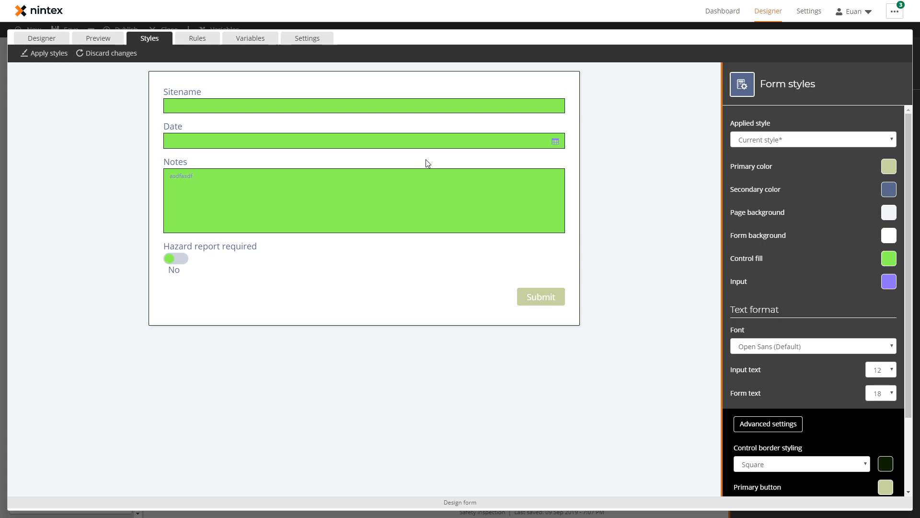
click(202, 44)
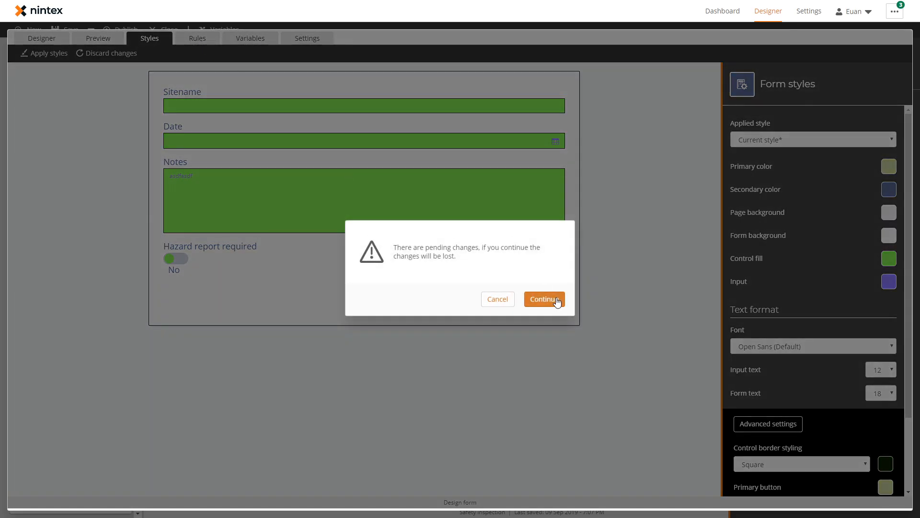
click(553, 299)
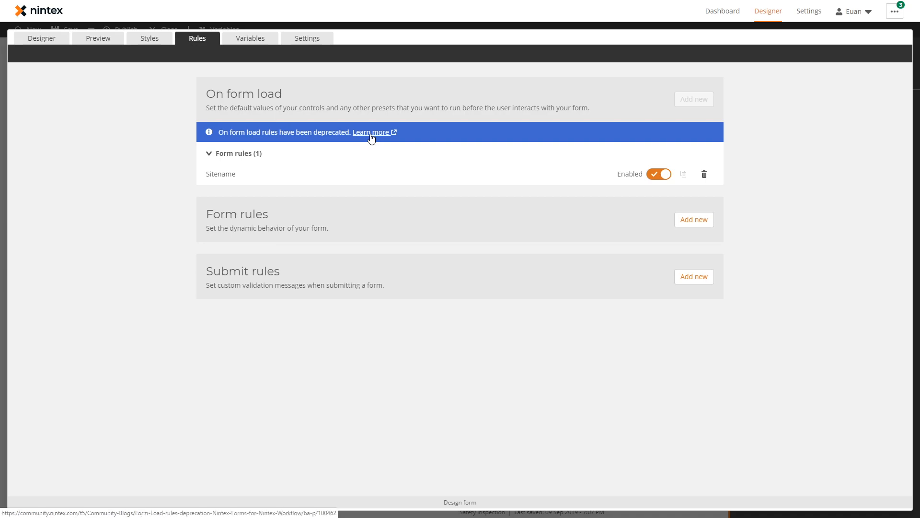
- Inspect the Sitename on-form-load rule, compare it with the Sitename field's default value in the form design, and return to the rules
click(399, 181)
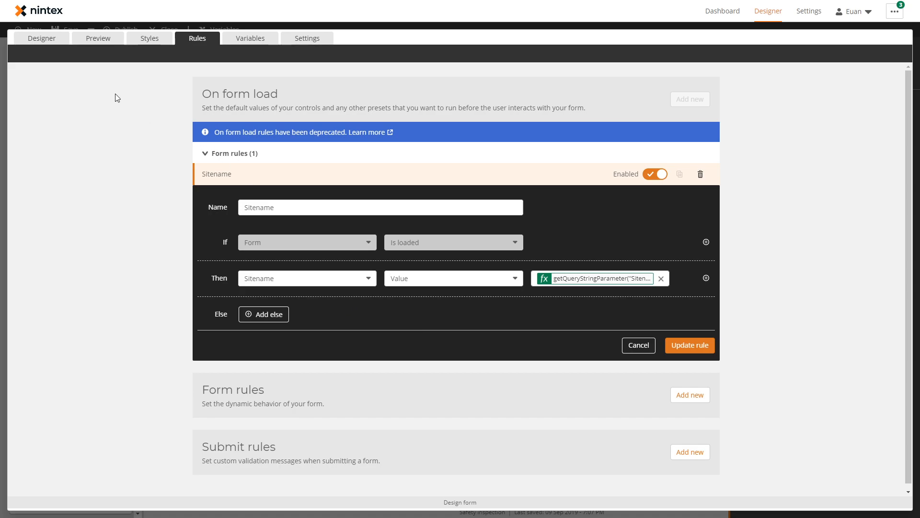
double_click(254, 207)
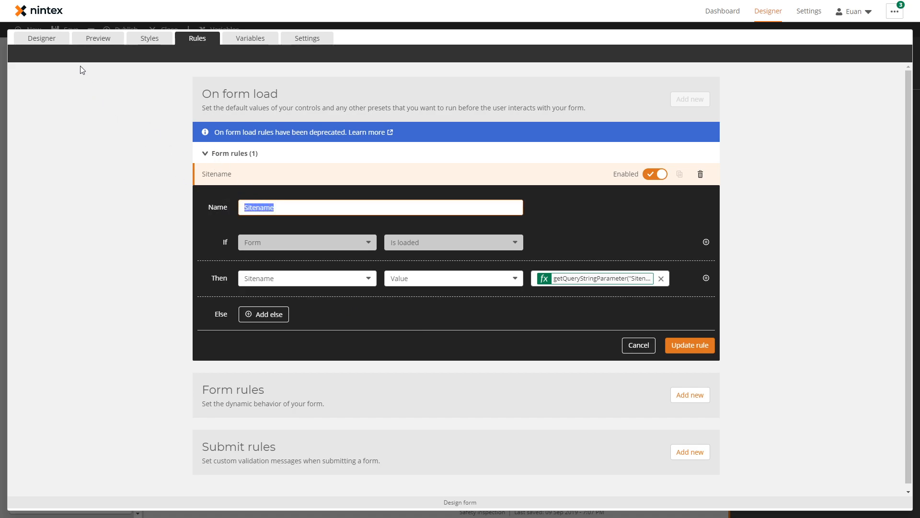
click(53, 38)
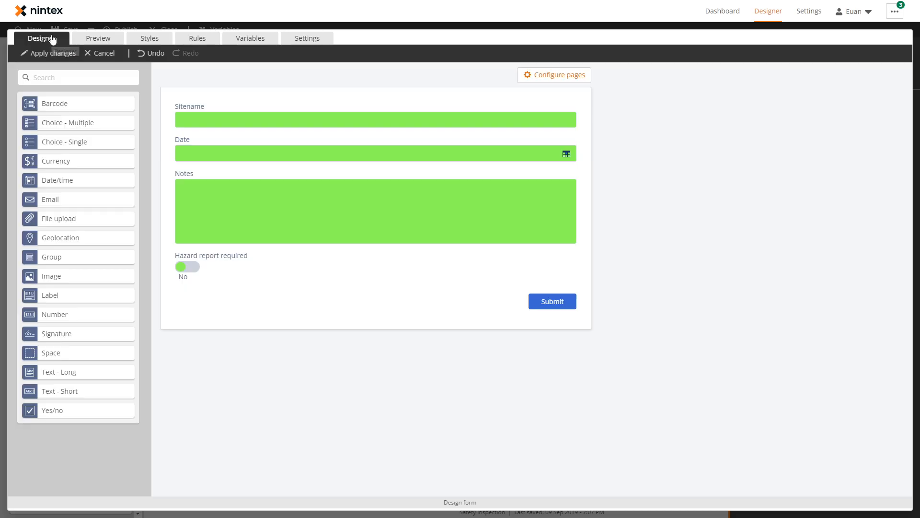
click(231, 122)
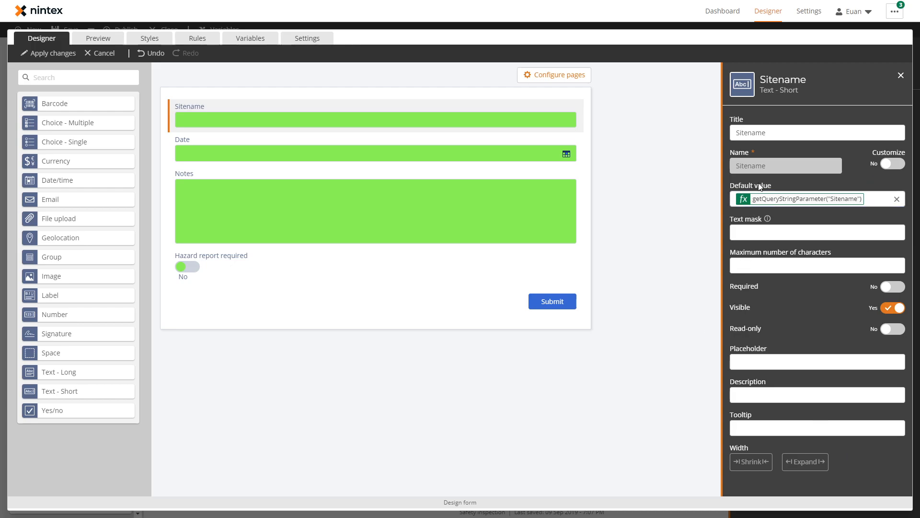
click(201, 41)
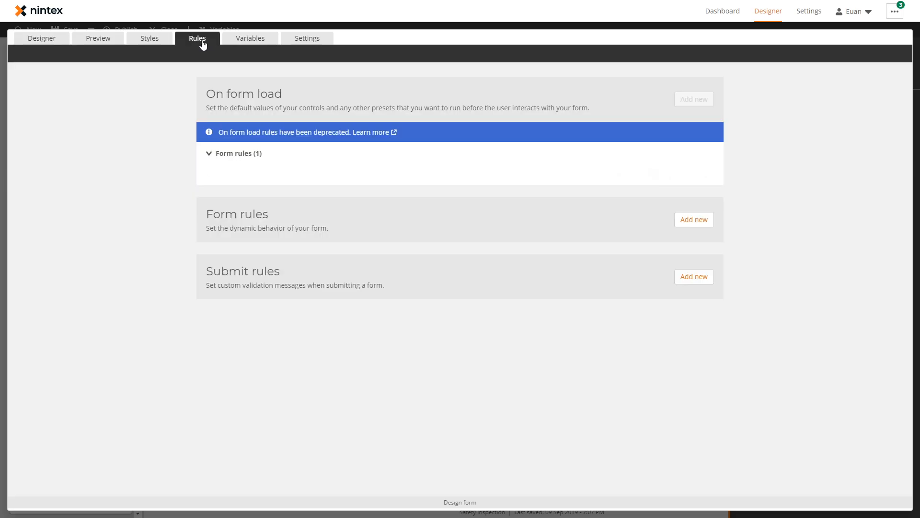
- Review the value formula of the Sitename on-form-load rule, close it without changes and delete the rule
click(420, 173)
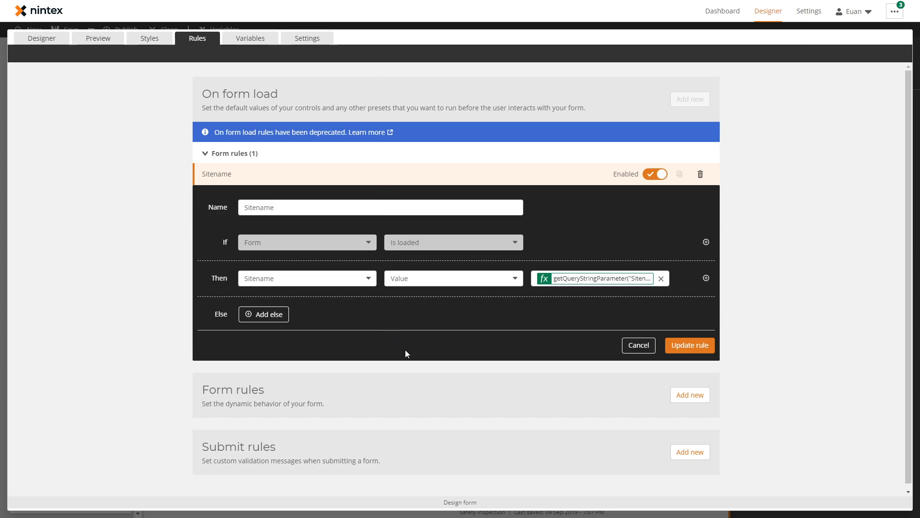
mouse_move(629, 283)
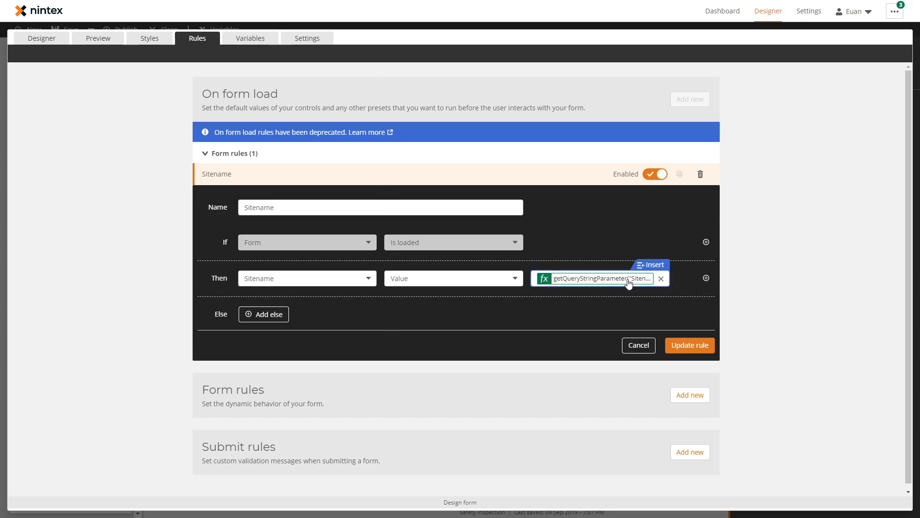
click(629, 283)
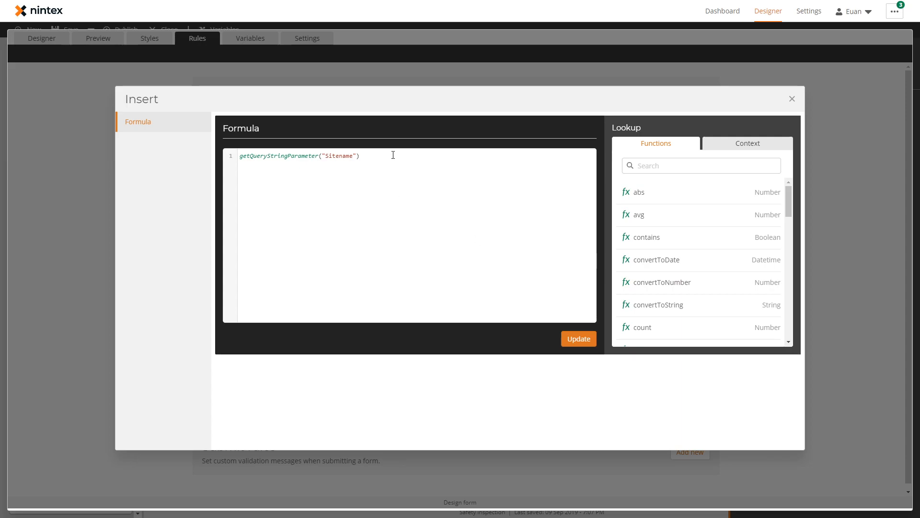
key(ctrl+a)
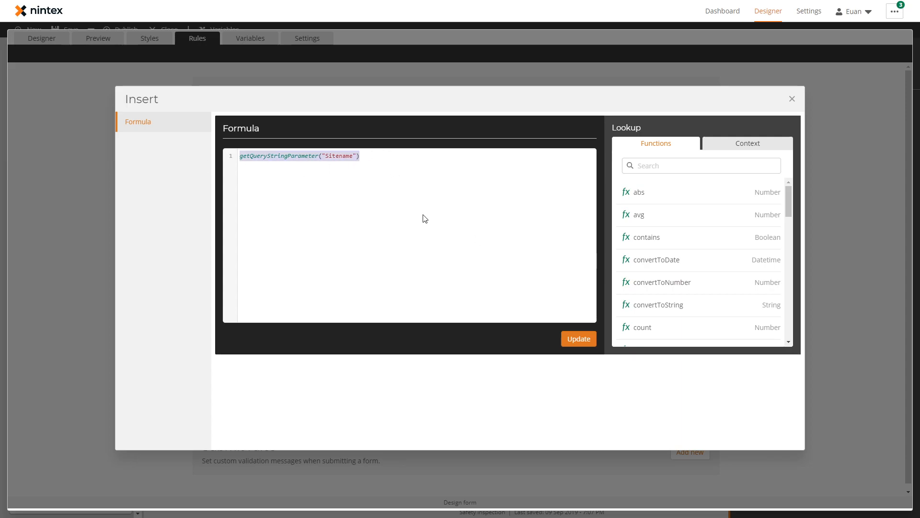
click(792, 98)
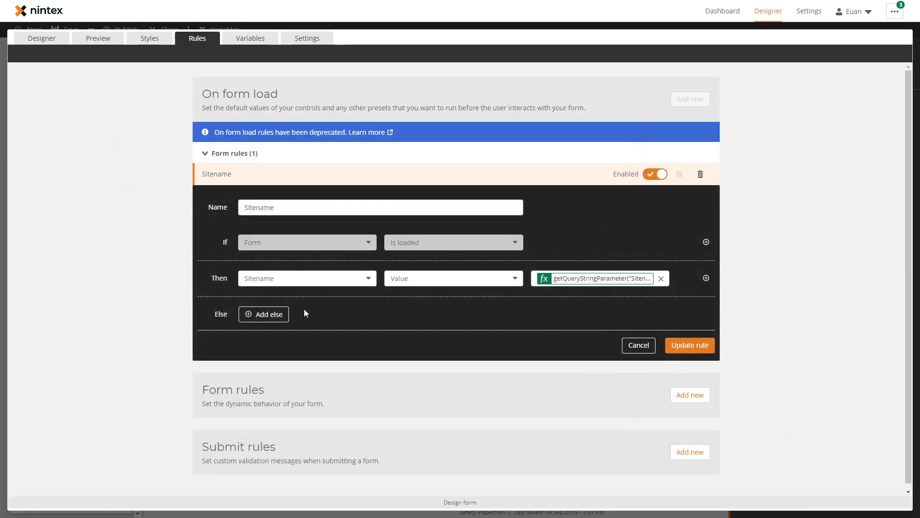
click(700, 175)
click(677, 173)
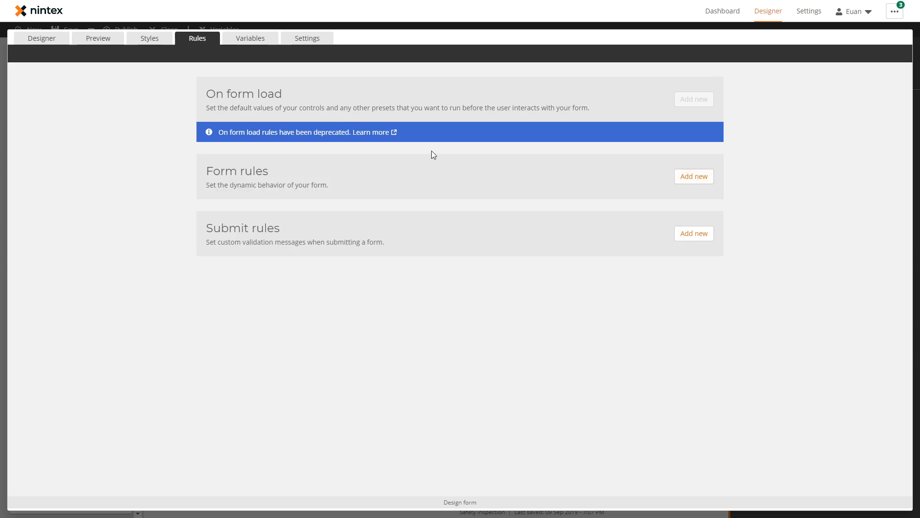
- Check the Sitename field's default value formula in the form design and confirm it
click(41, 38)
click(382, 124)
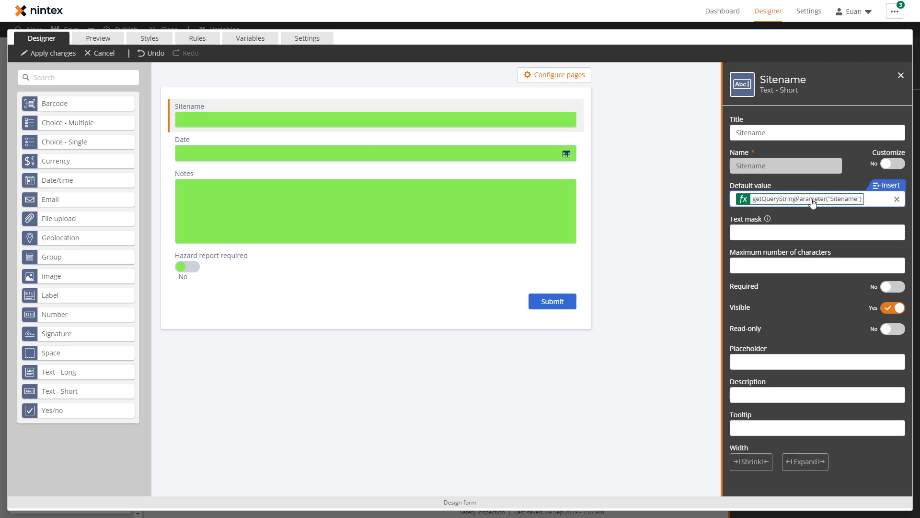
click(888, 186)
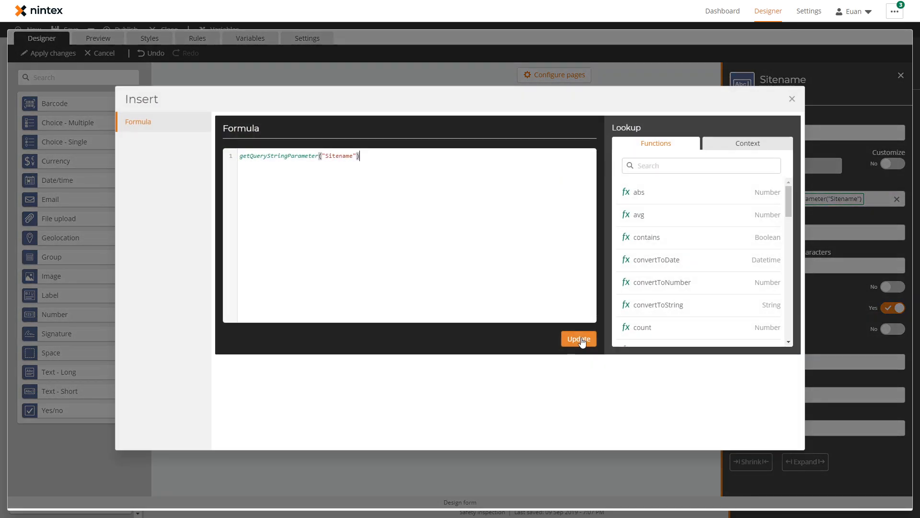
click(580, 339)
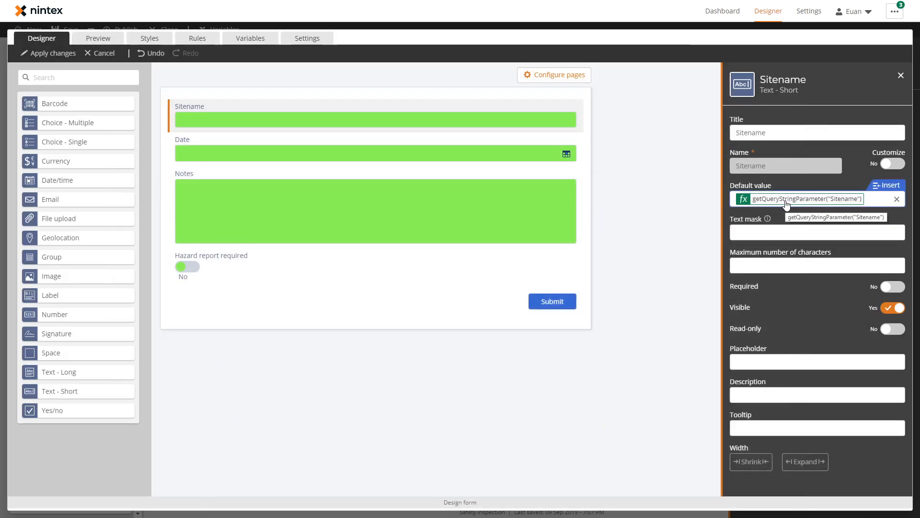
click(205, 40)
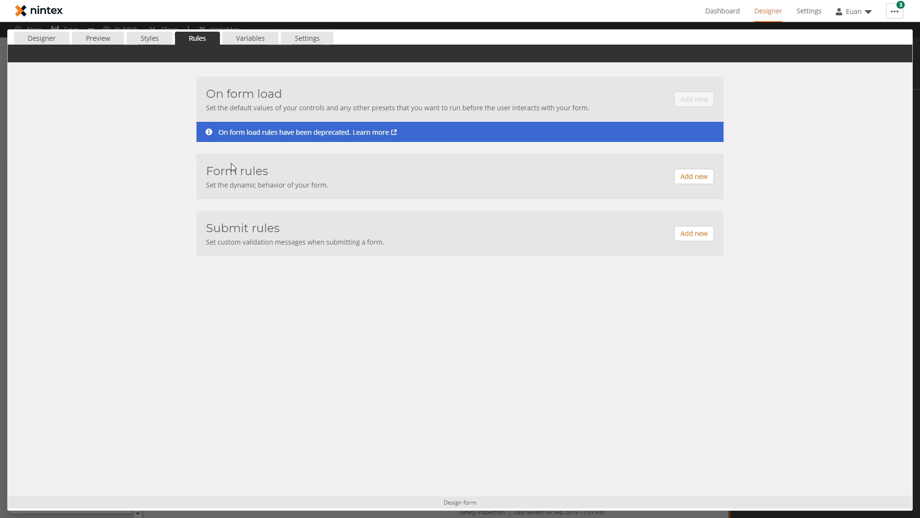
click(694, 177)
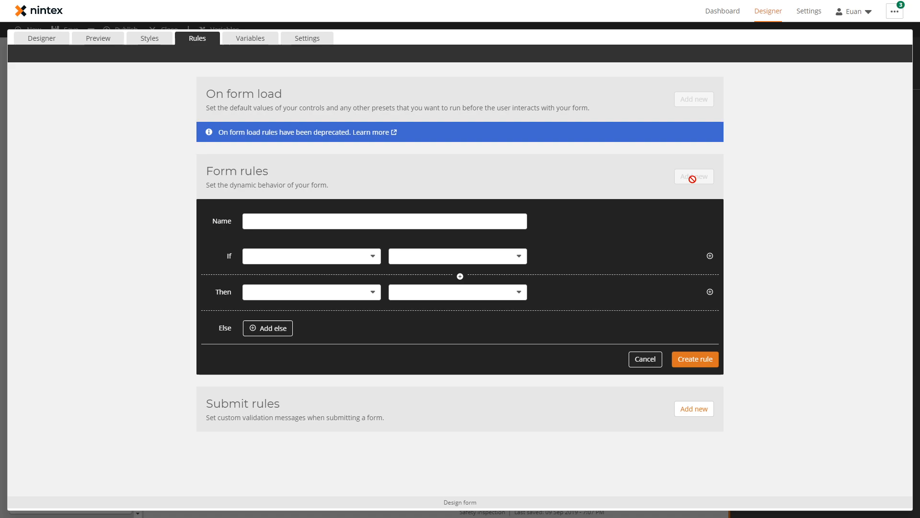
click(44, 39)
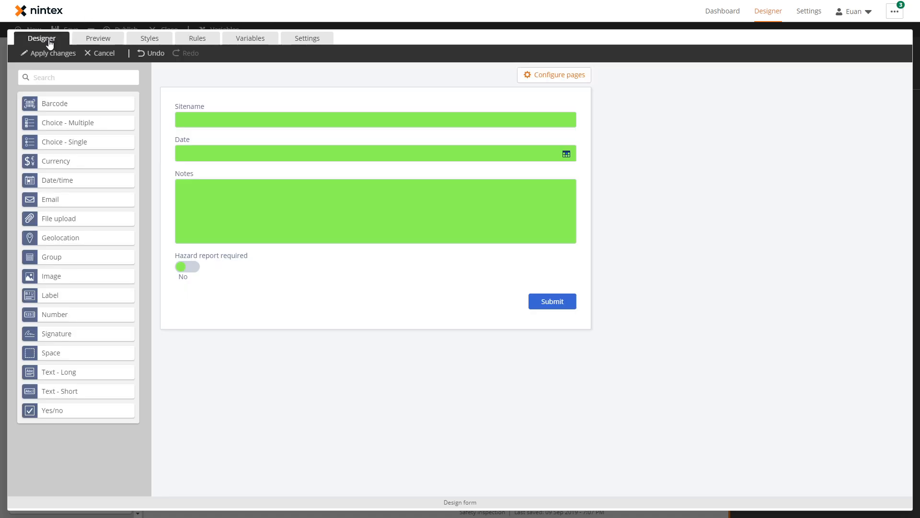
- Add a Yes/no control above Sitename, displayed as a toggle with a default value of Yes
drag(56, 412, 235, 114)
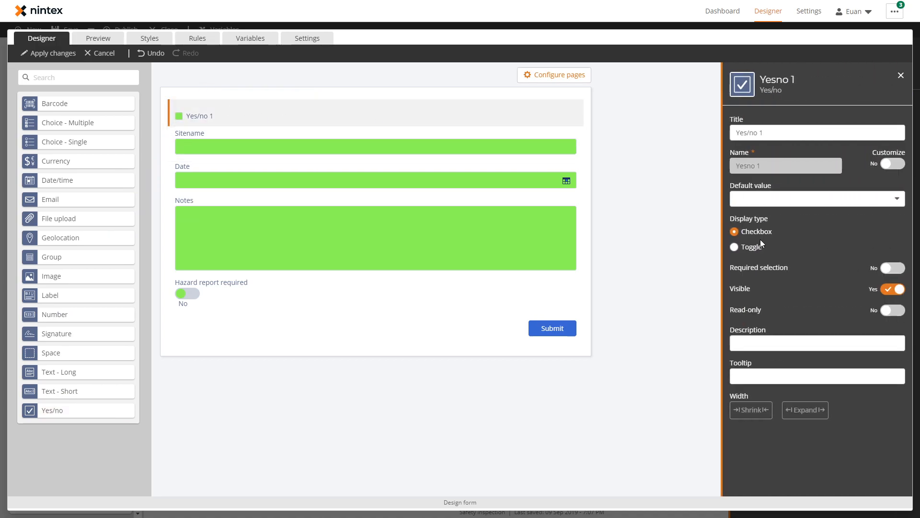
click(752, 247)
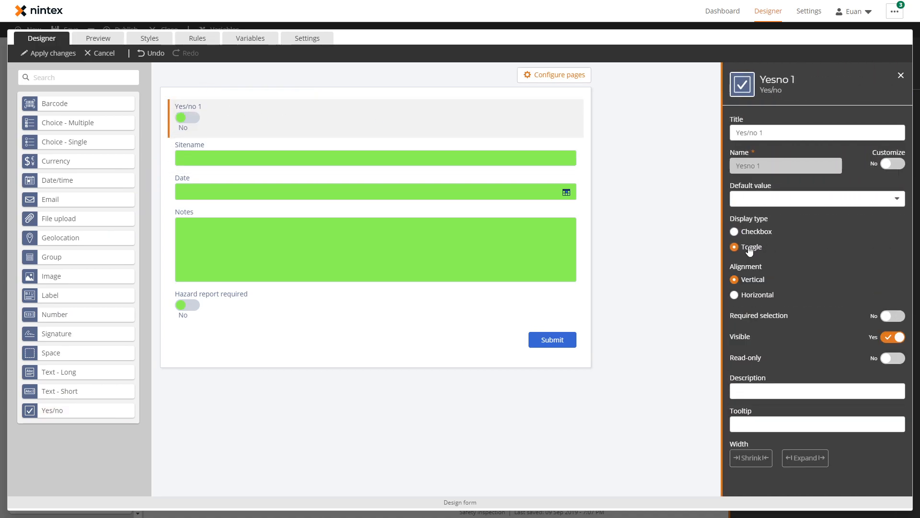
click(789, 199)
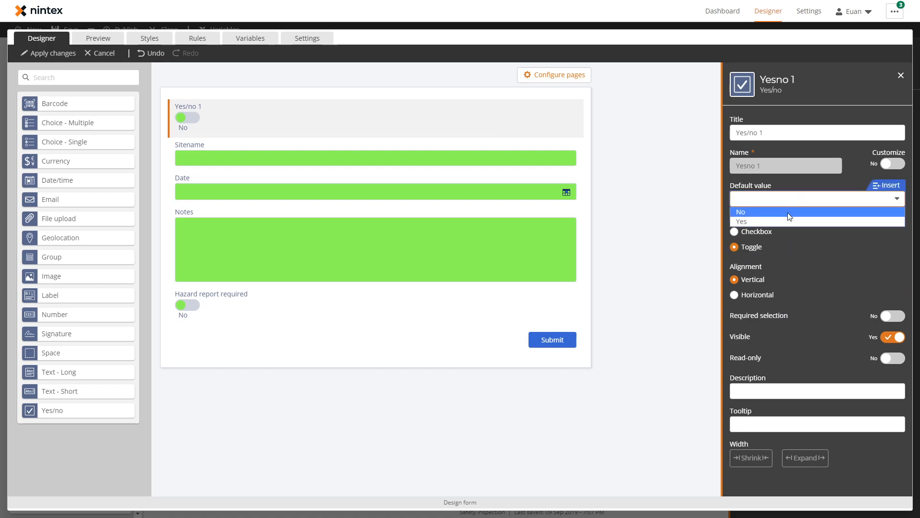
click(786, 220)
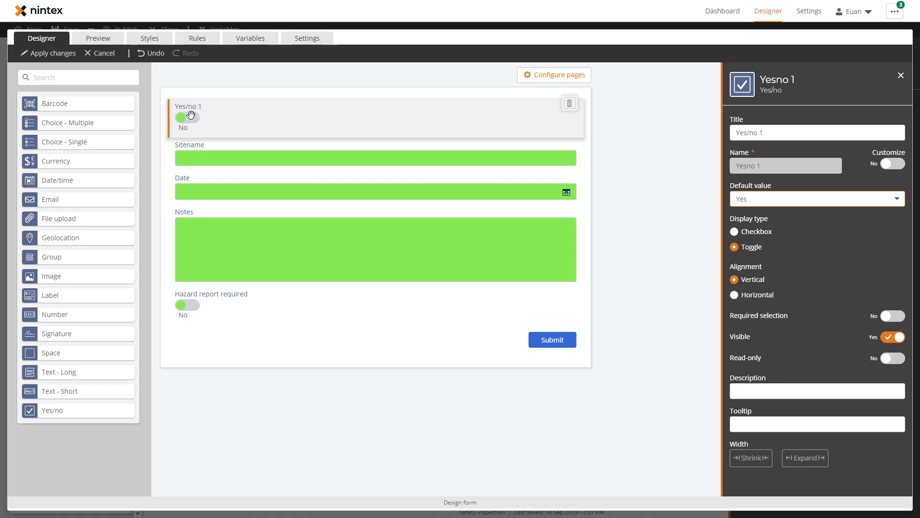
- Start a new form rule named Test with the condition that Yesno 1 is Yes
click(192, 39)
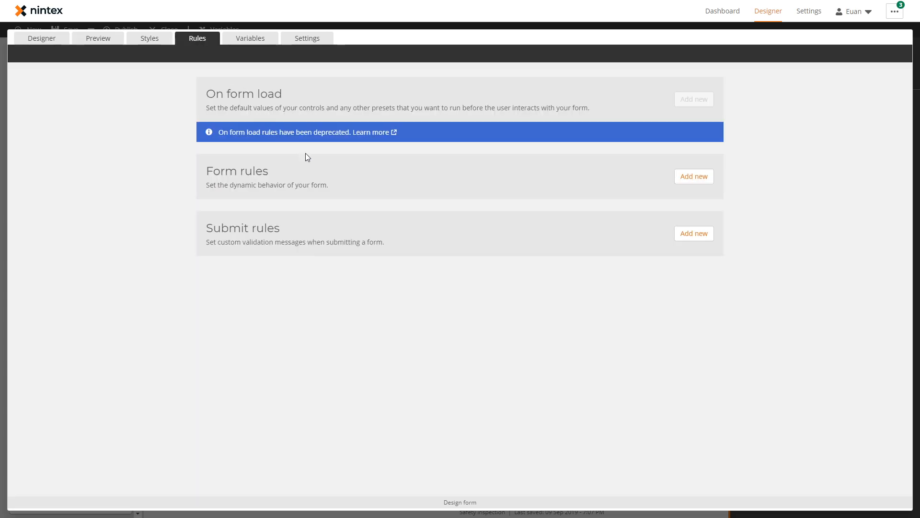
click(704, 178)
click(390, 221)
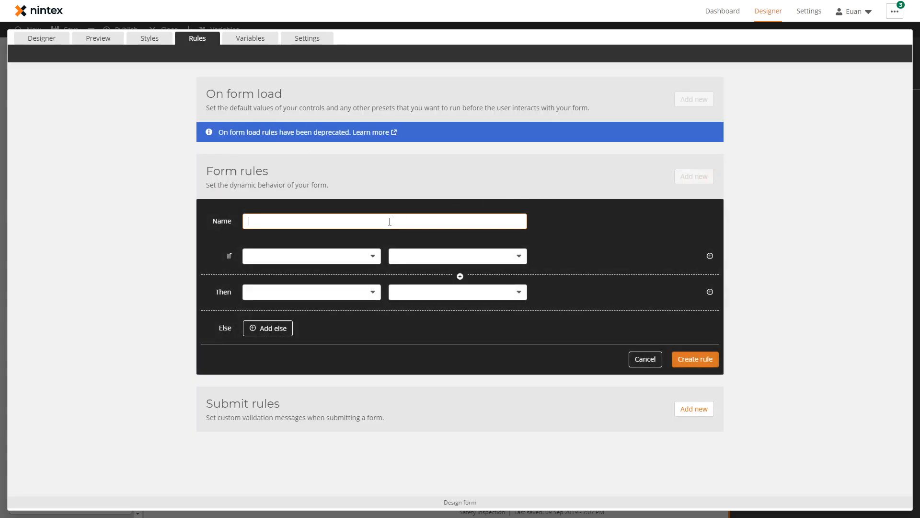
text(Test)
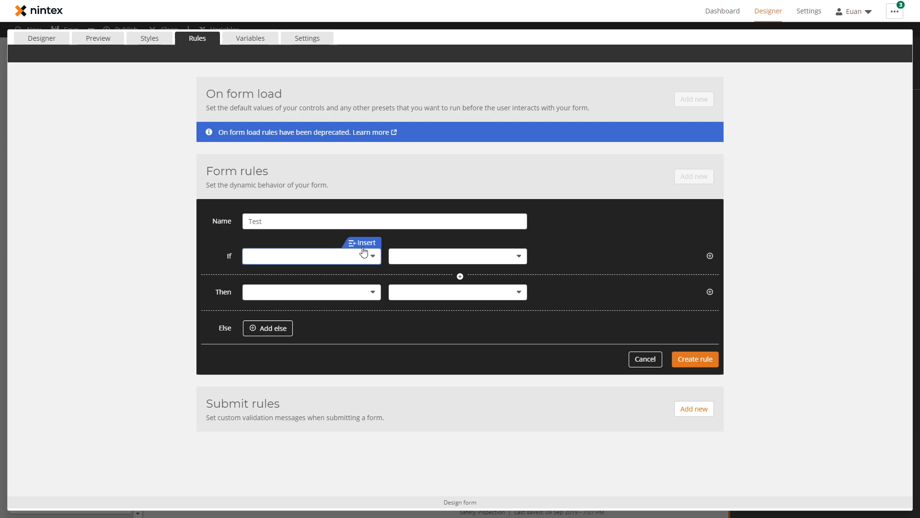
click(353, 245)
click(793, 101)
click(372, 256)
click(342, 295)
click(427, 256)
click(422, 267)
- Make the rule set the Action panel's submit button text to "Hello world" and create the rule
click(350, 293)
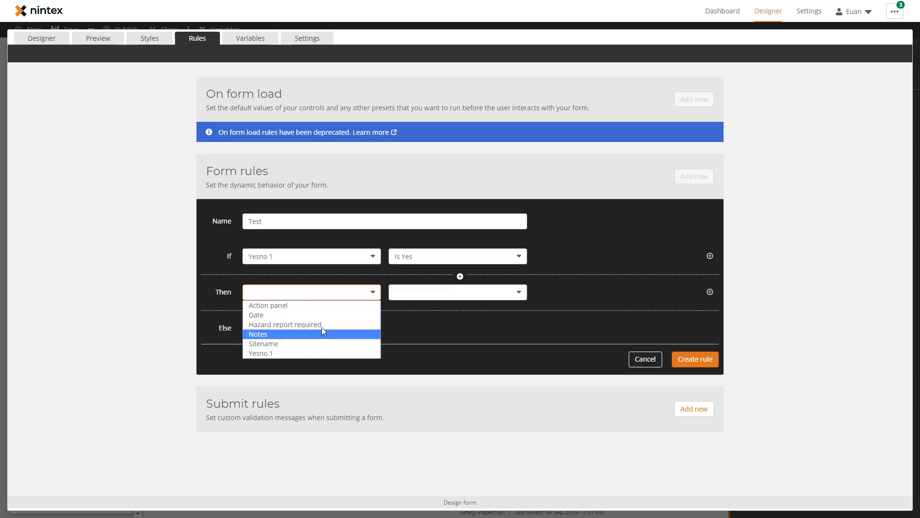
click(314, 304)
click(417, 292)
click(421, 305)
click(600, 295)
text(Hello world)
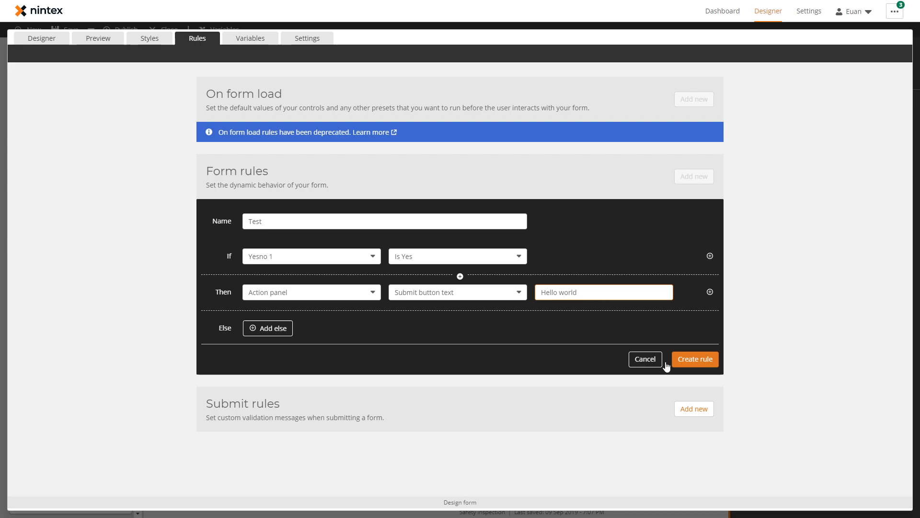
click(691, 361)
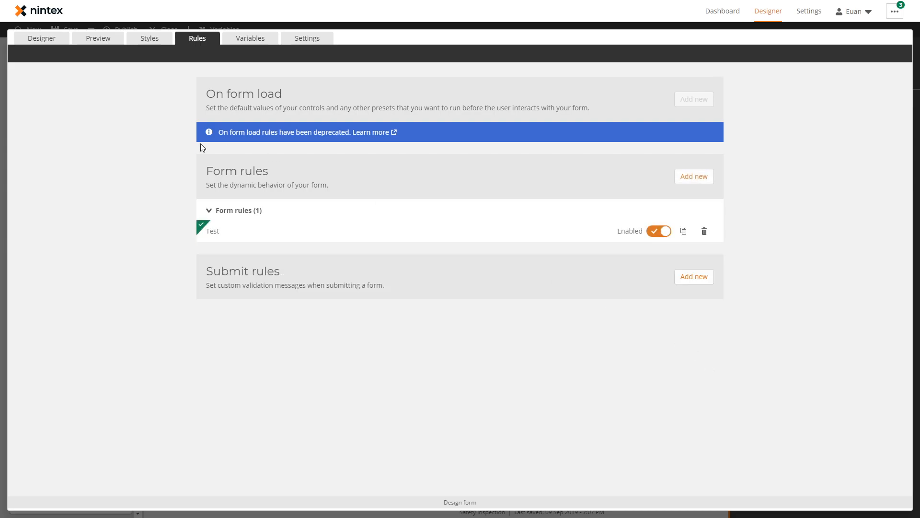
- Preview the form to check the Yes/no default and the submit button text, and return to the form design
click(59, 44)
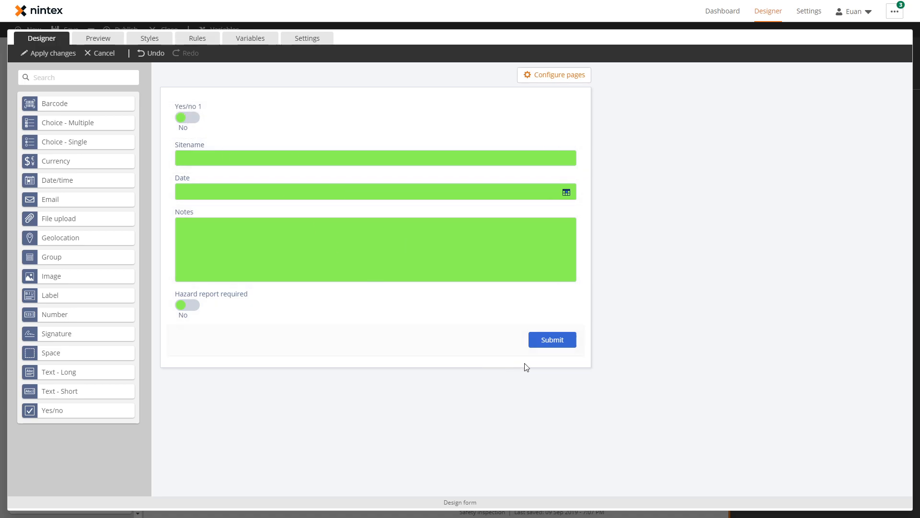
click(108, 41)
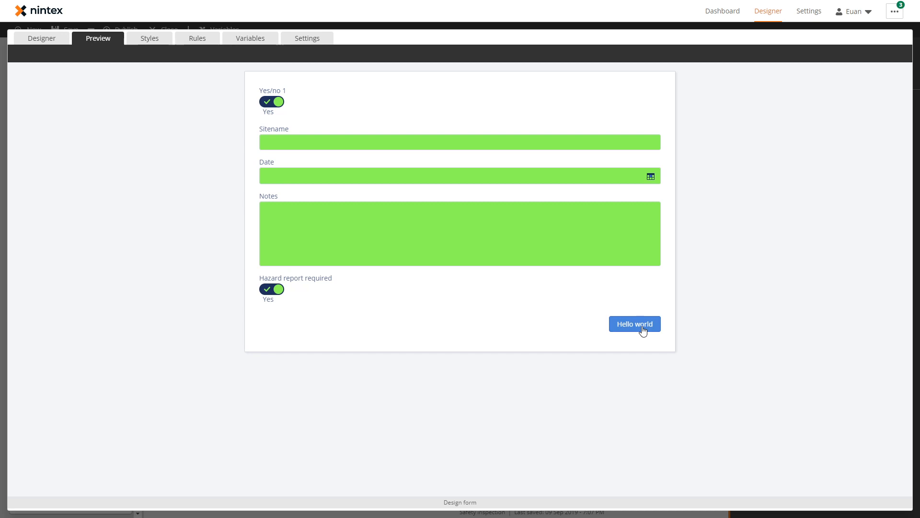
click(51, 43)
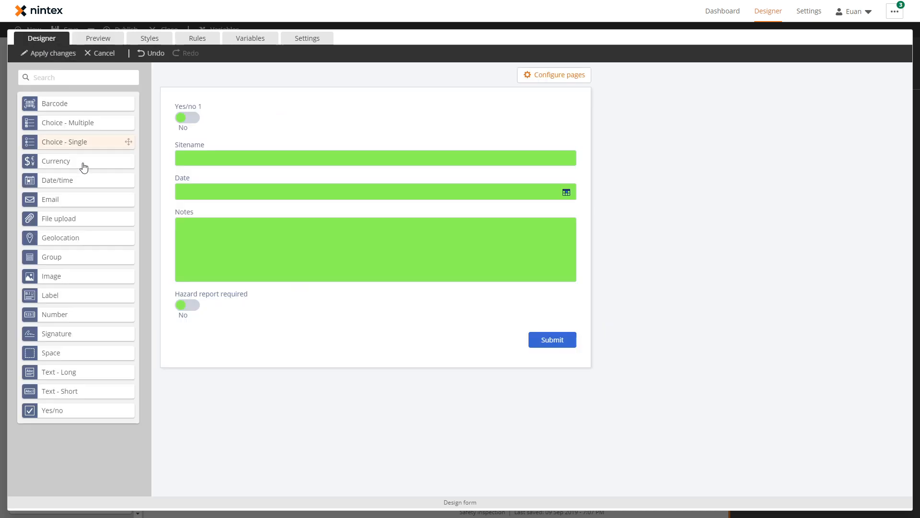
- Set the Notes field's text format to Rich text and activate its editor in the form preview
click(216, 259)
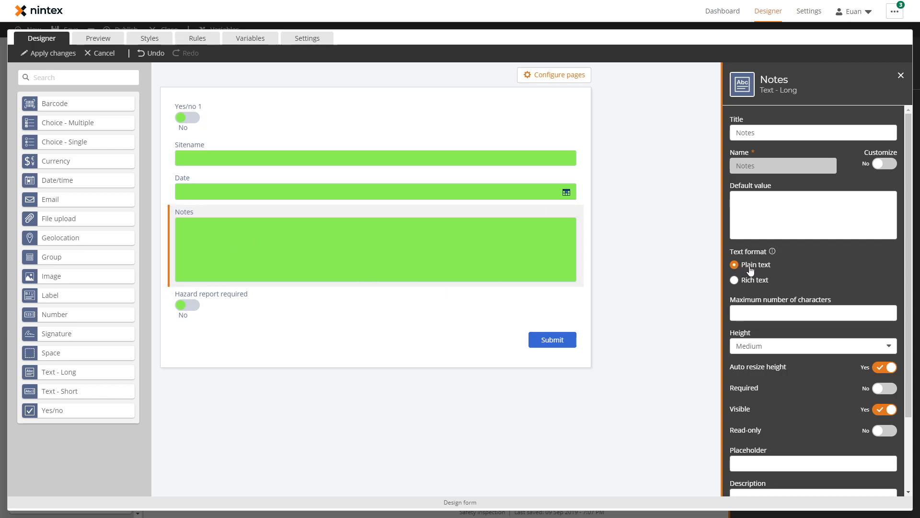
click(756, 283)
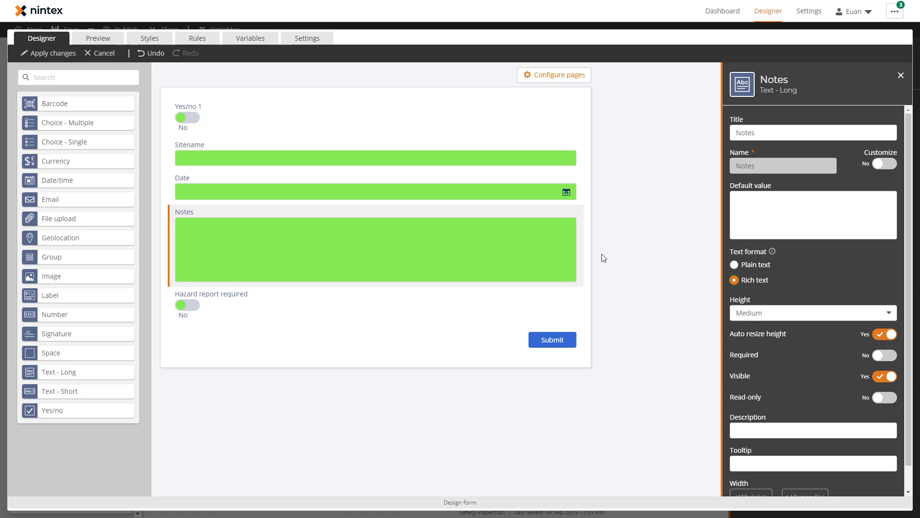
click(99, 40)
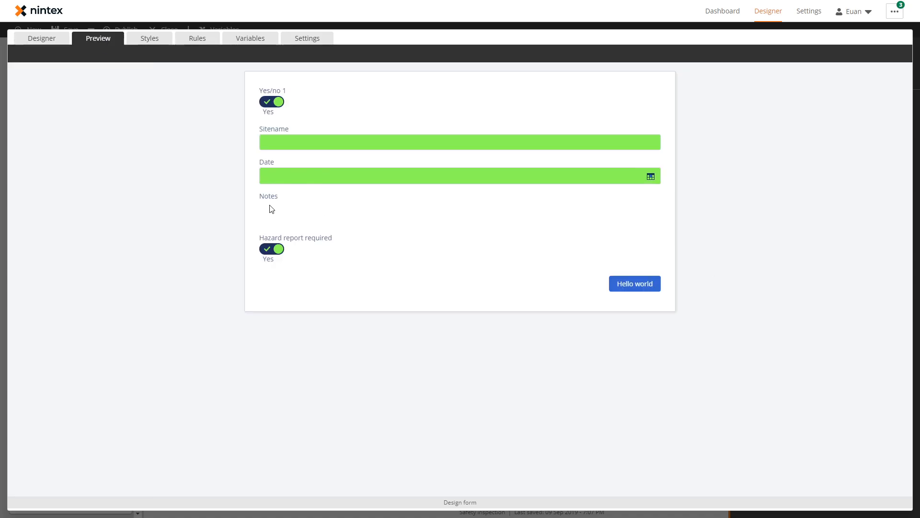
click(49, 42)
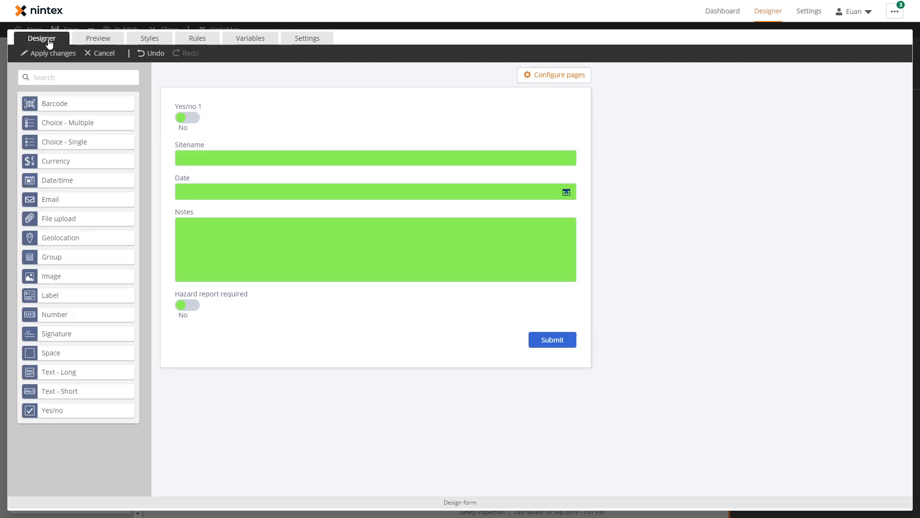
click(99, 39)
click(295, 233)
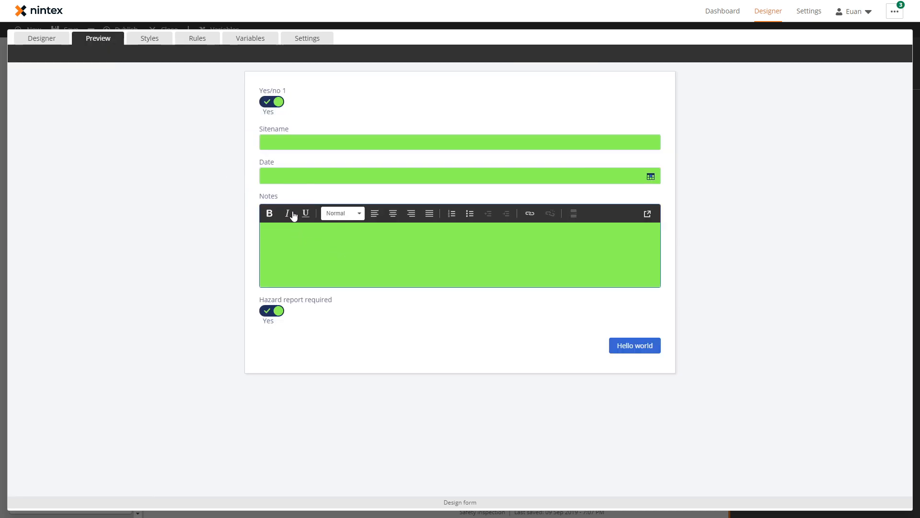
- In the expanded Notes editor, enter "sdfhfdsh", show the HTML source, format the text as a level 1 heading and confirm
click(647, 214)
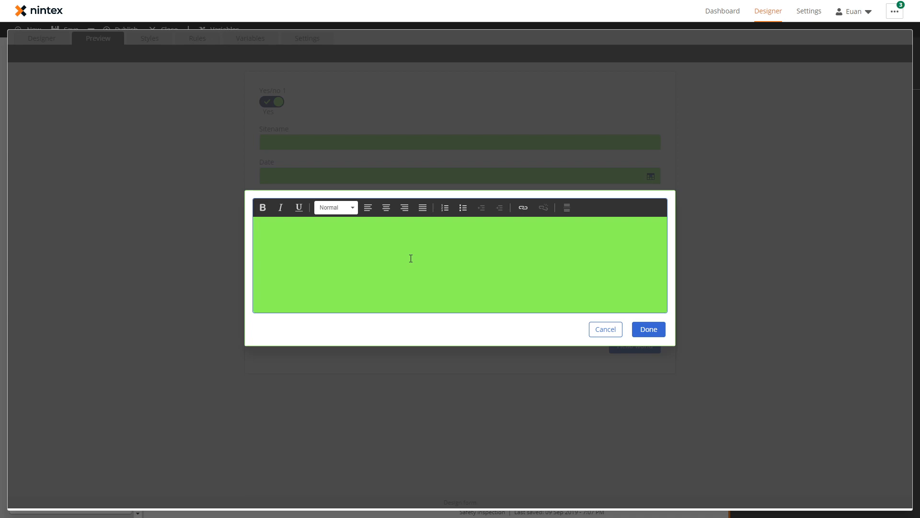
text(sdfhfdsh)
click(566, 207)
drag(286, 226, 216, 224)
click(336, 207)
click(352, 249)
click(650, 330)
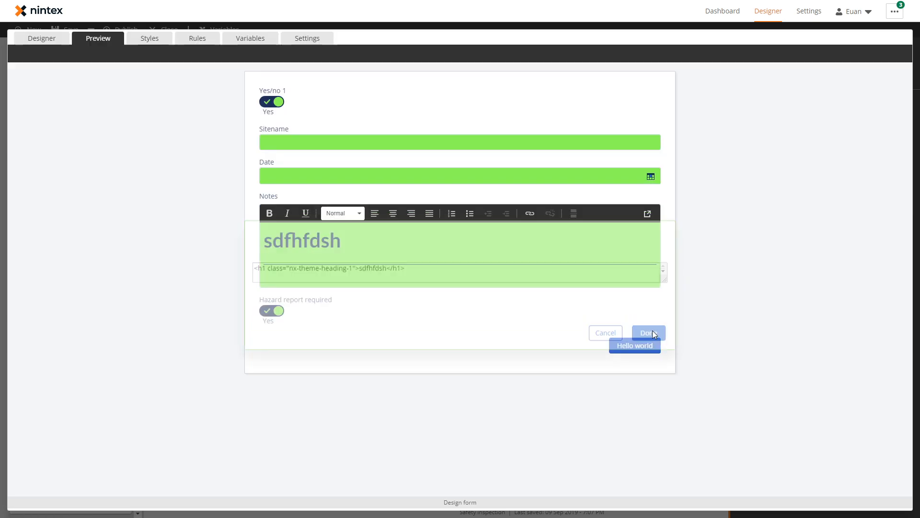